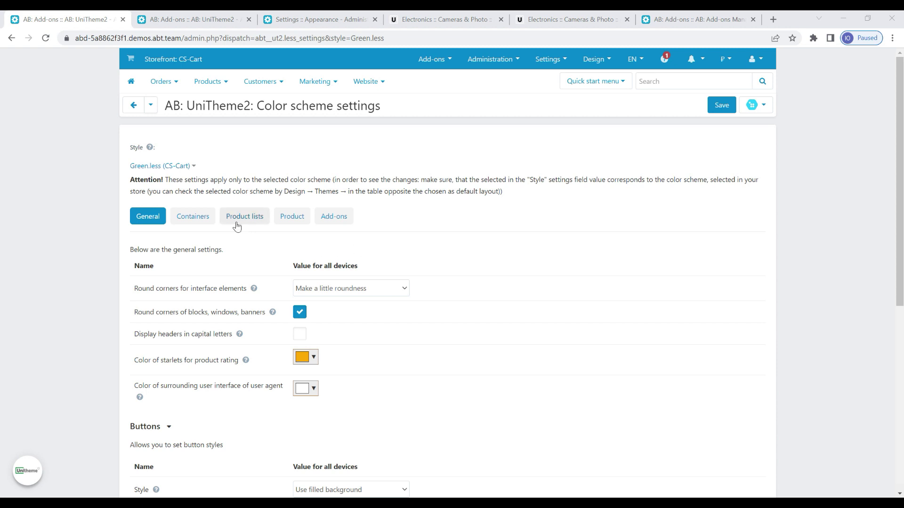
Save the product-list colour settings with the image background mask on, then view Digital Cameras
left_click(236, 224)
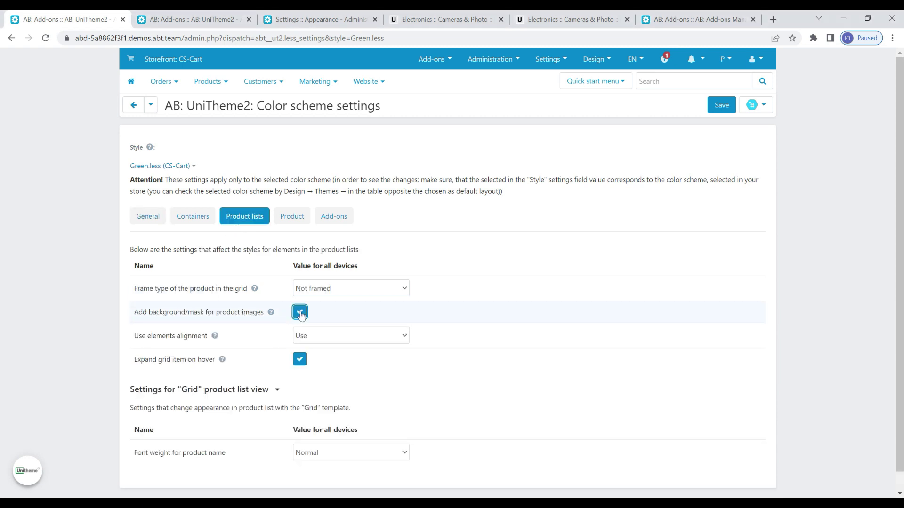
left_click(727, 110)
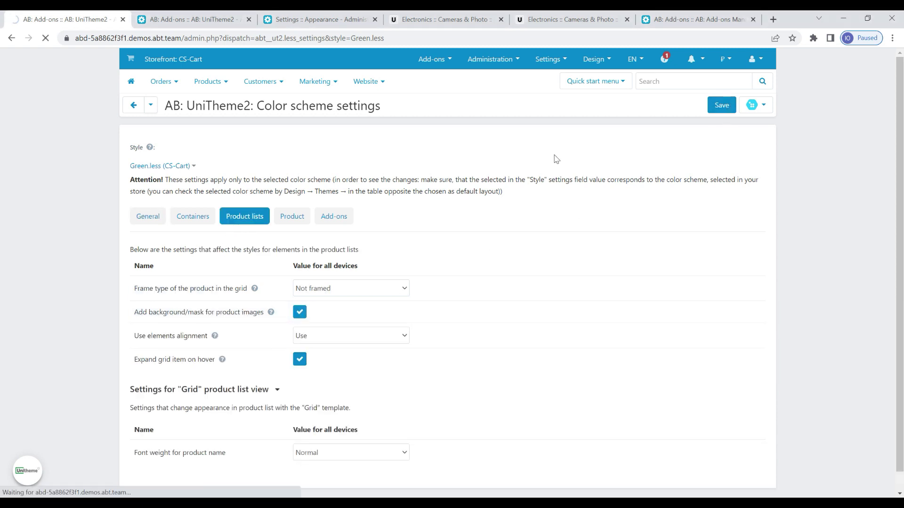
left_click(413, 20)
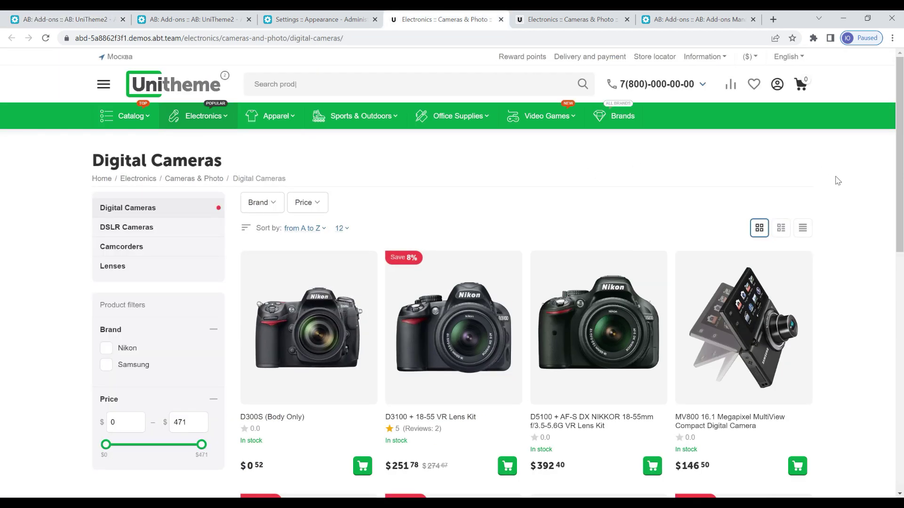
scroll(836, 177, "down", 2)
scroll(851, 195, "down", 1)
scroll(857, 196, "down", 2)
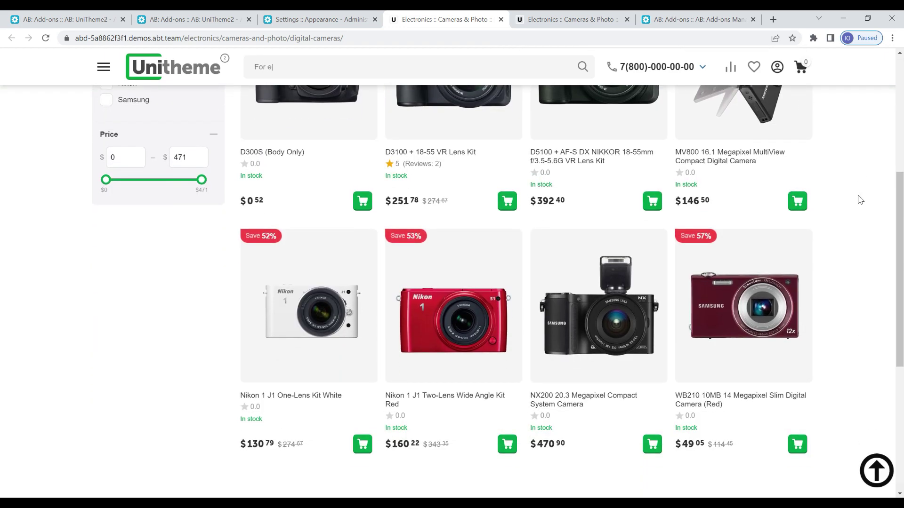
scroll(857, 197, "up", 3)
scroll(857, 197, "up", 1)
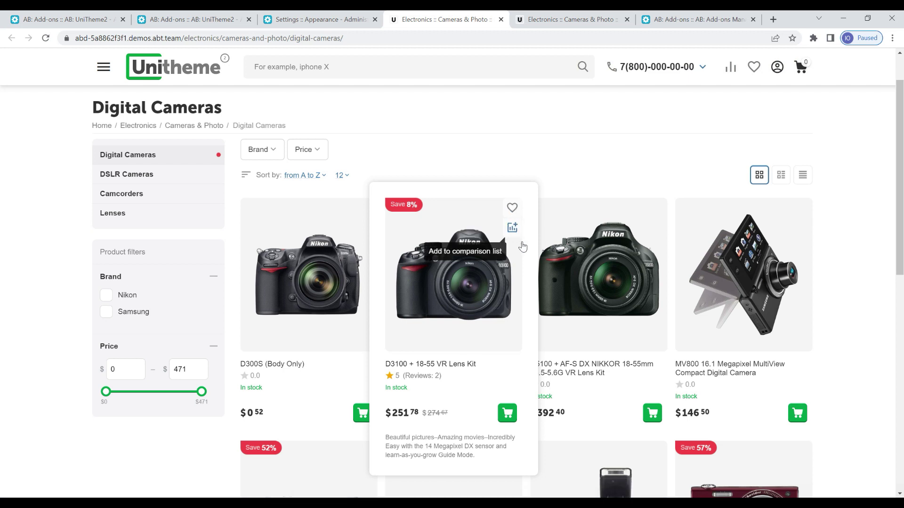
mouse_move(598, 142)
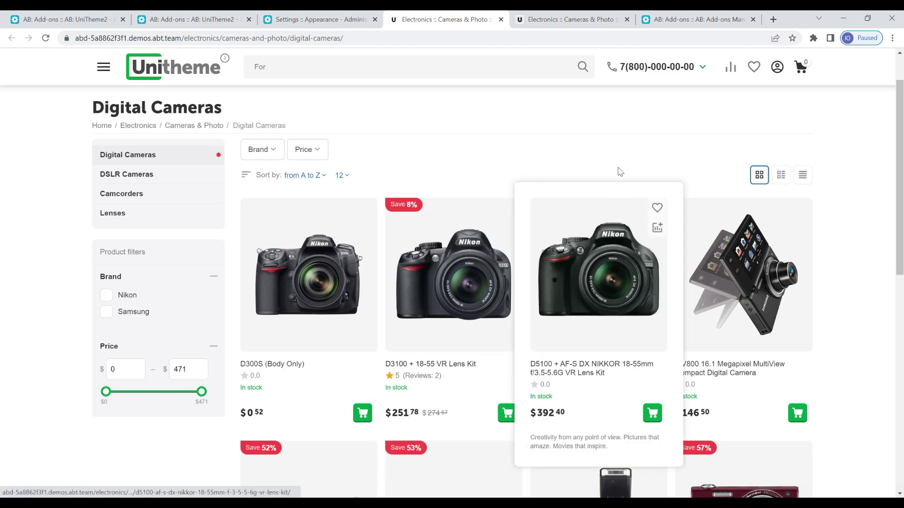
Switch the Digital Cameras listing through detailed list, compact list, then back to grid
left_click(782, 174)
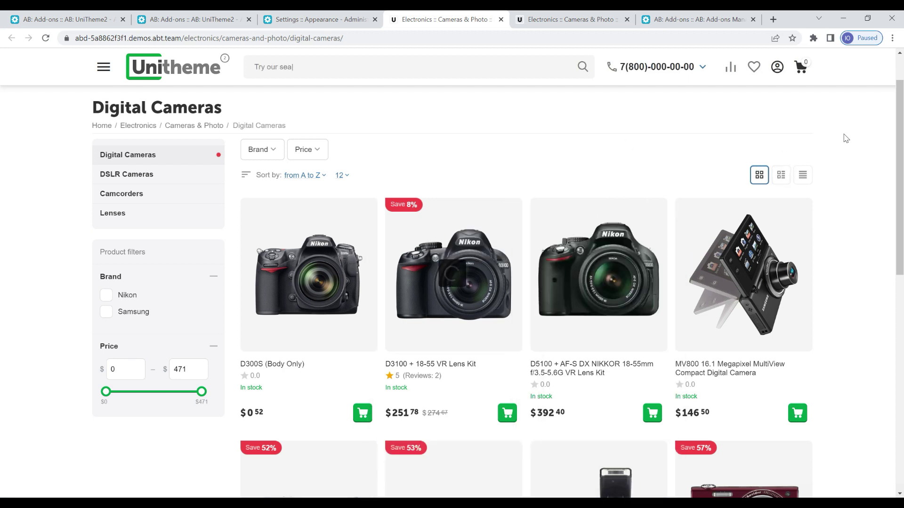
scroll(855, 137, "down", 3)
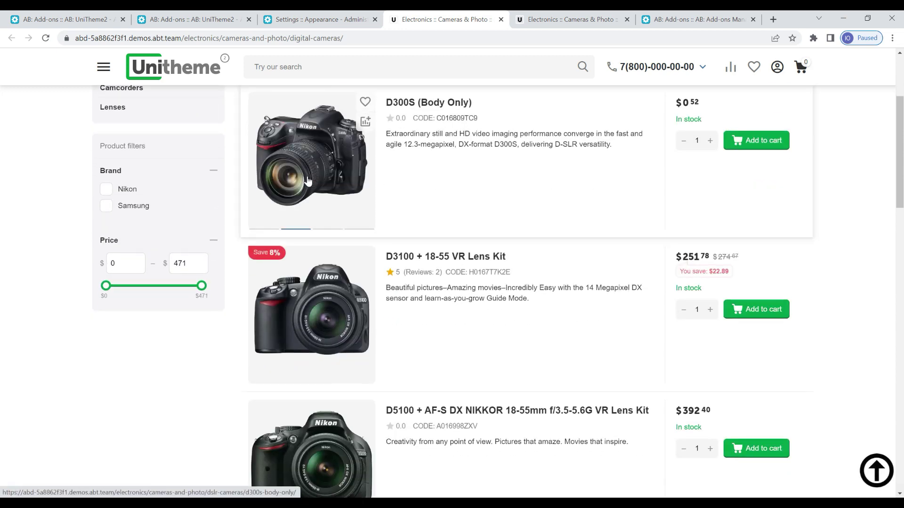
scroll(309, 182, "up", 2)
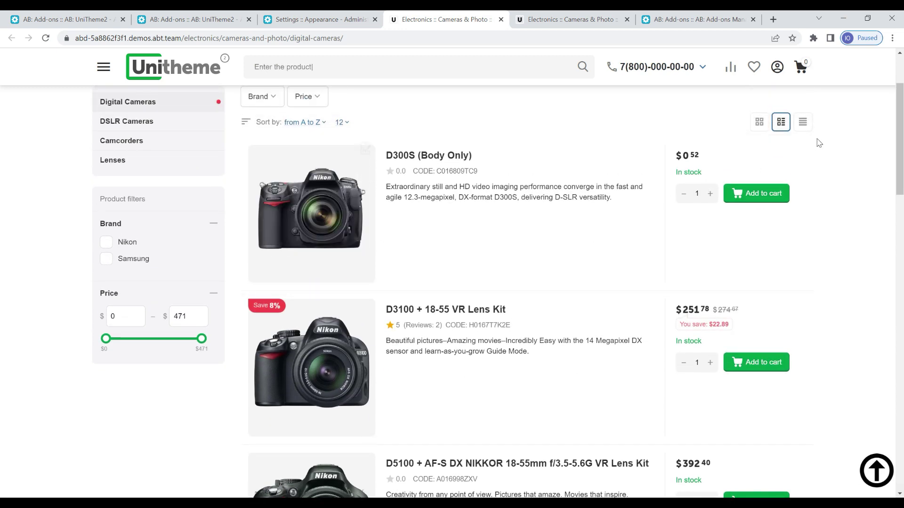
left_click(802, 122)
scroll(840, 195, "down", 1)
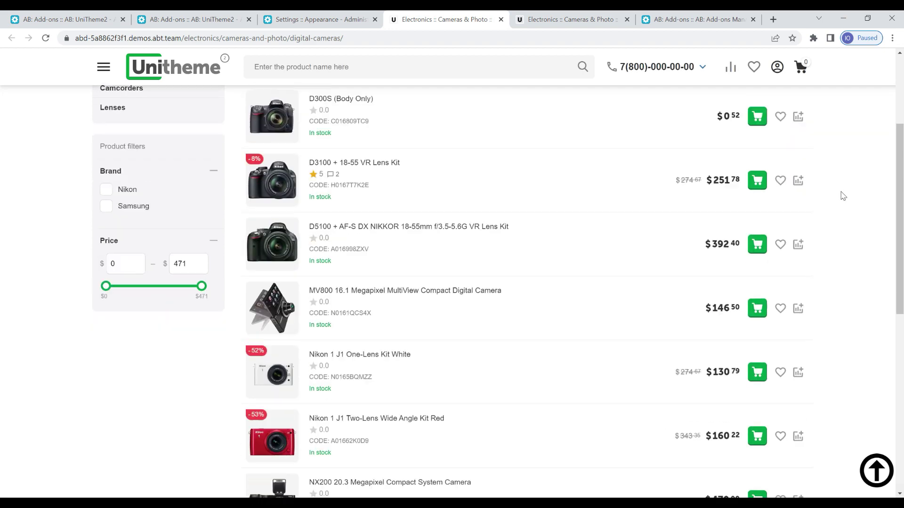
scroll(833, 201, "down", 4)
scroll(283, 297, "up", 1)
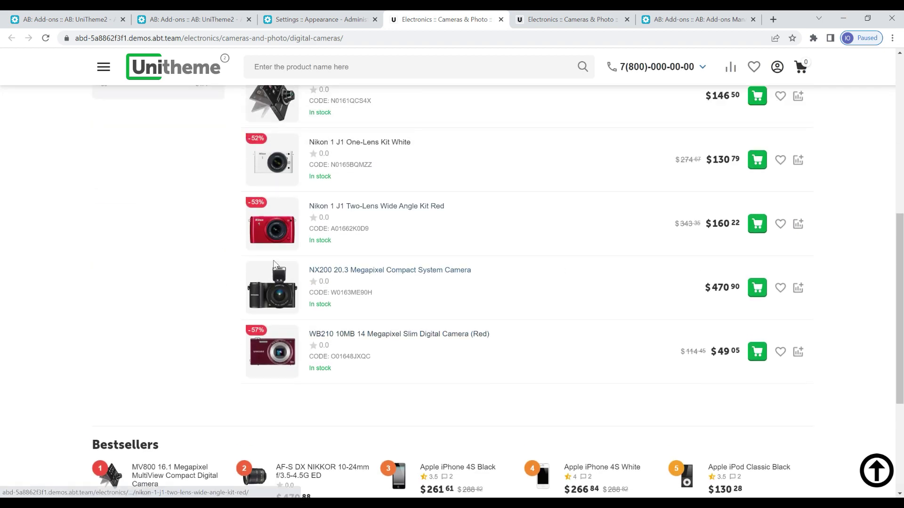
scroll(283, 297, "up", 2)
scroll(282, 297, "up", 2)
scroll(283, 297, "up", 1)
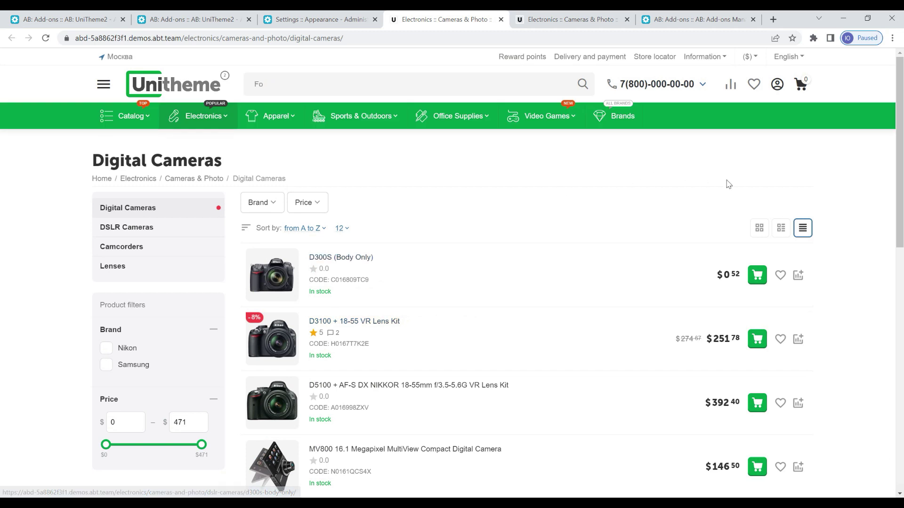
left_click(759, 227)
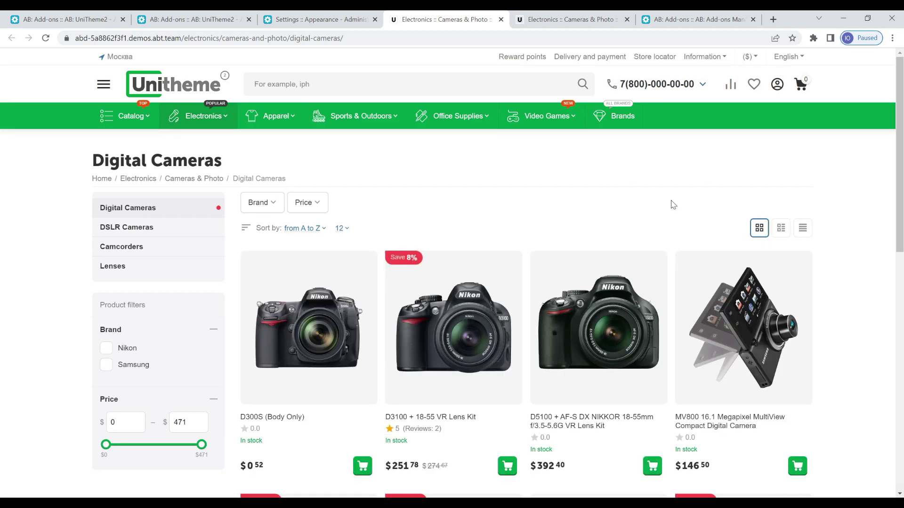
left_click(94, 16)
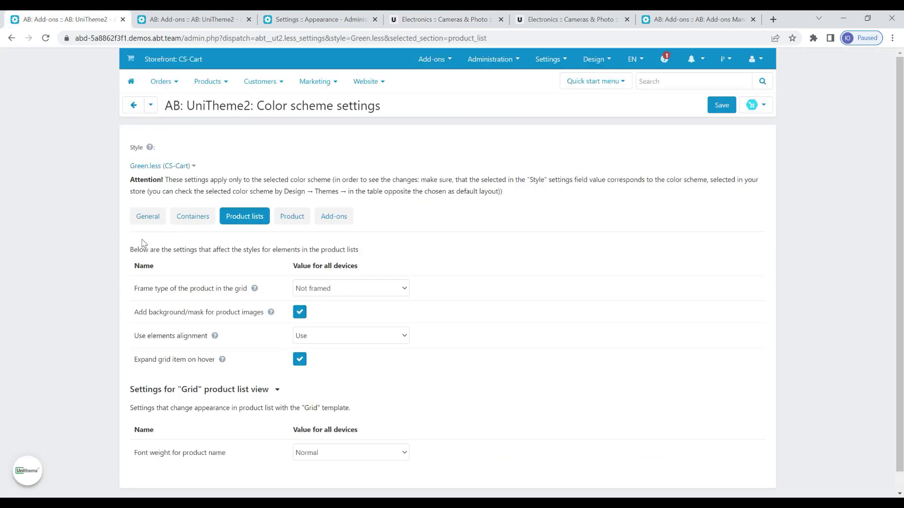
Enable the background mask for product-page images and save the product colour settings
left_click(291, 225)
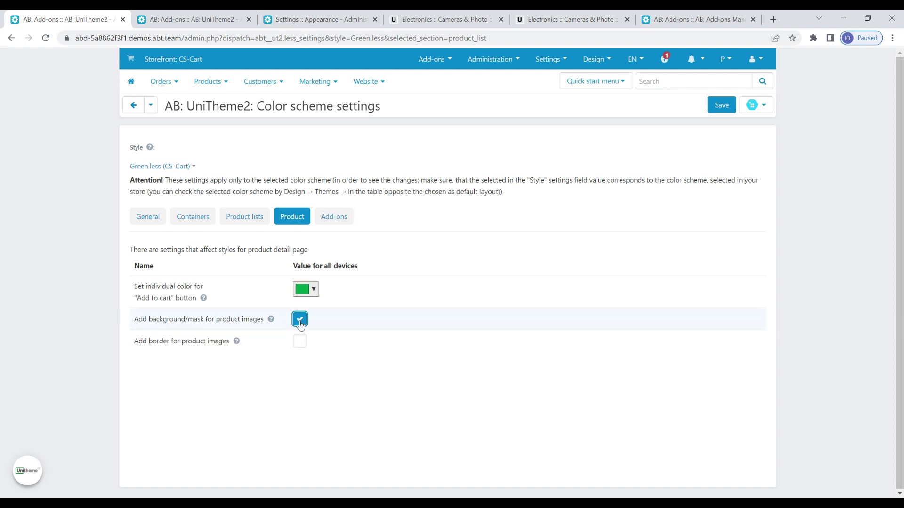
left_click(721, 106)
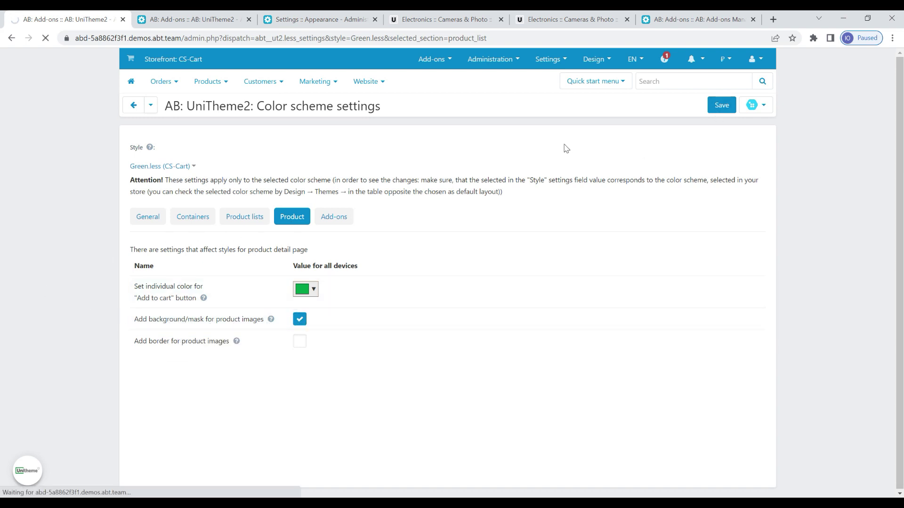
left_click(529, 21)
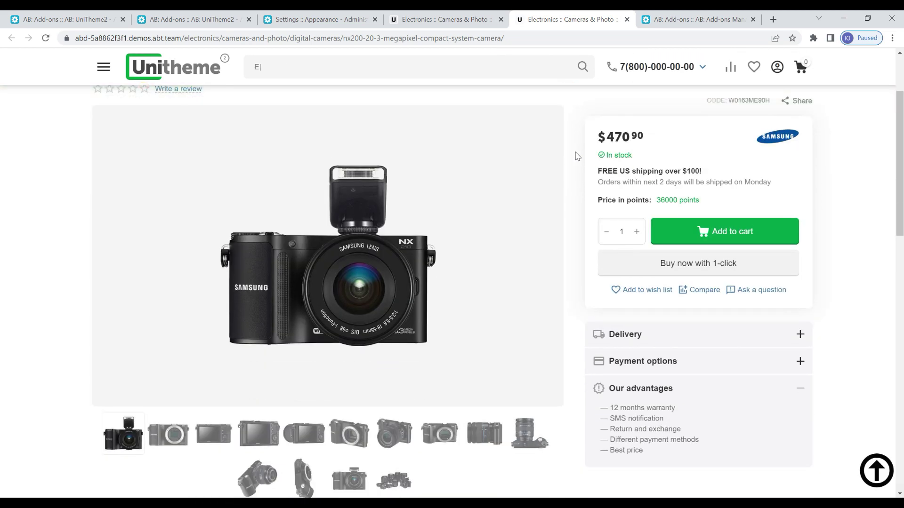
Browse the NX200 gallery: back view, third image, then front view again
left_click(258, 433)
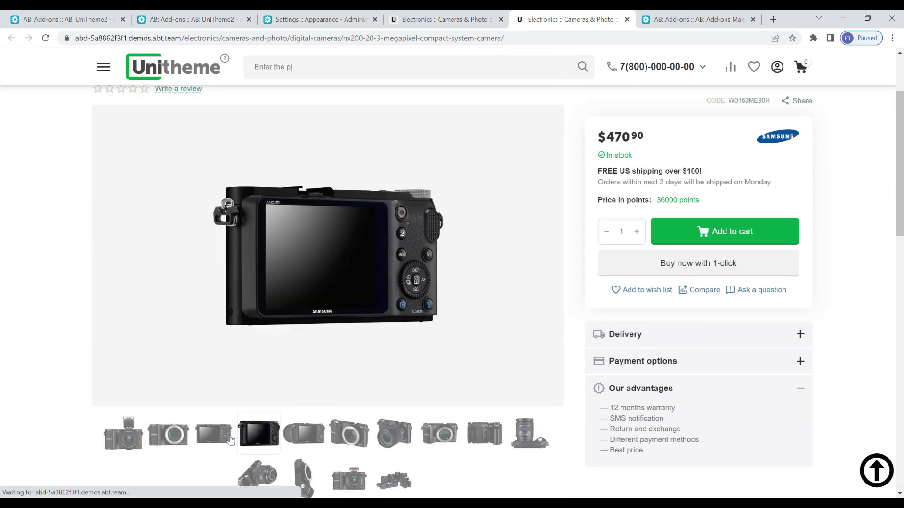
left_click(215, 440)
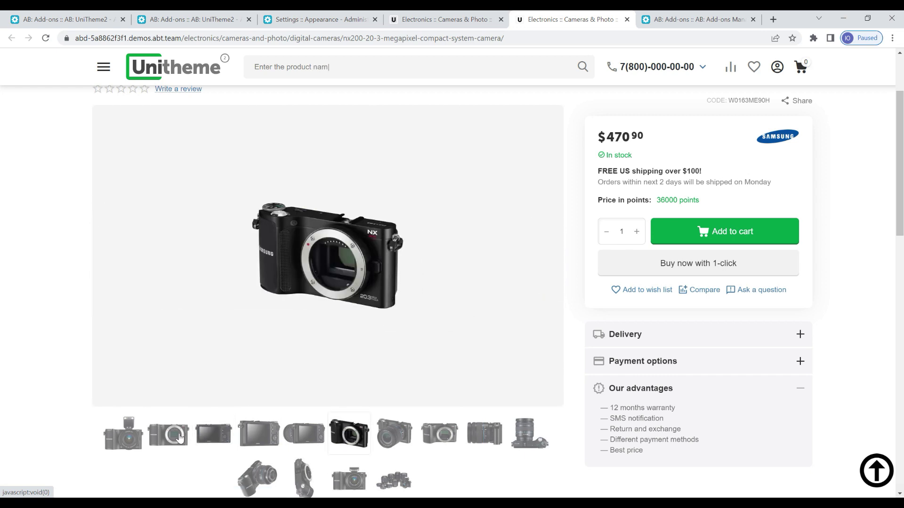
left_click(108, 440)
mouse_move(328, 256)
scroll(305, 332, "up", 1)
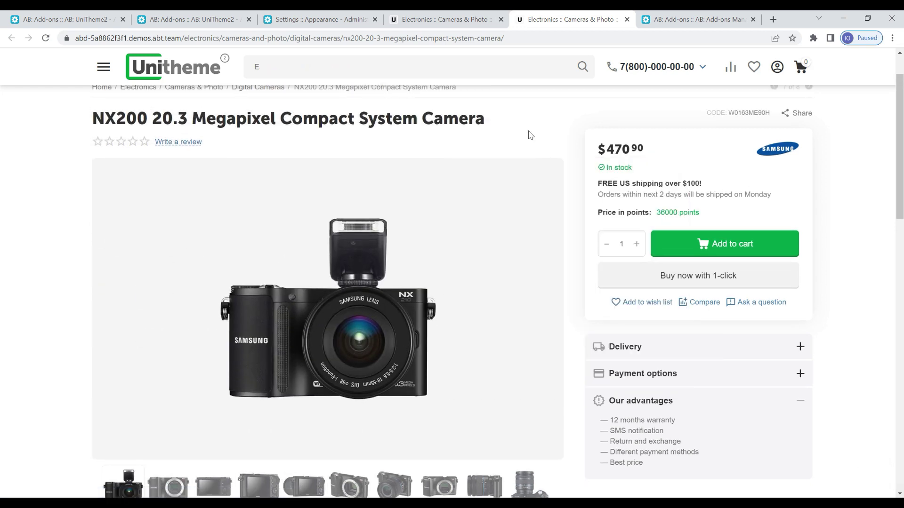
left_click(56, 17)
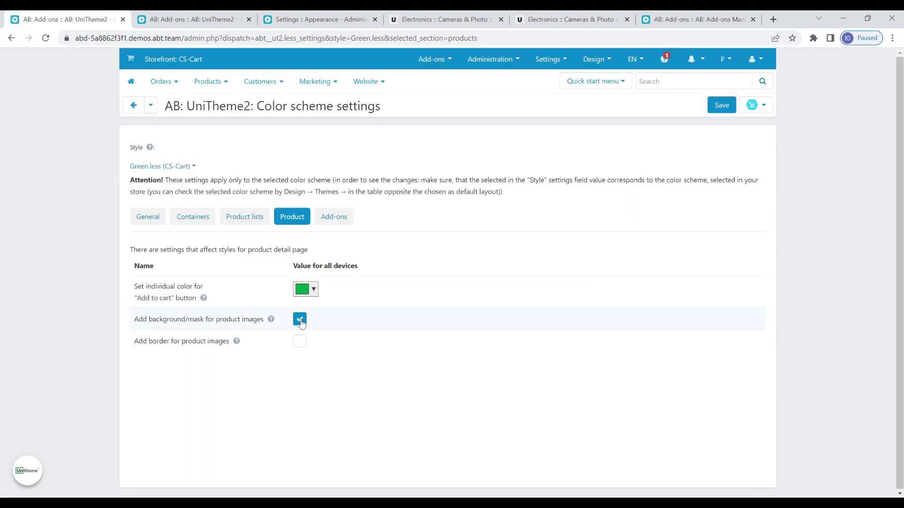
Swap the product-image background mask for a border, save, and revisit the NX200 page
left_click(299, 319)
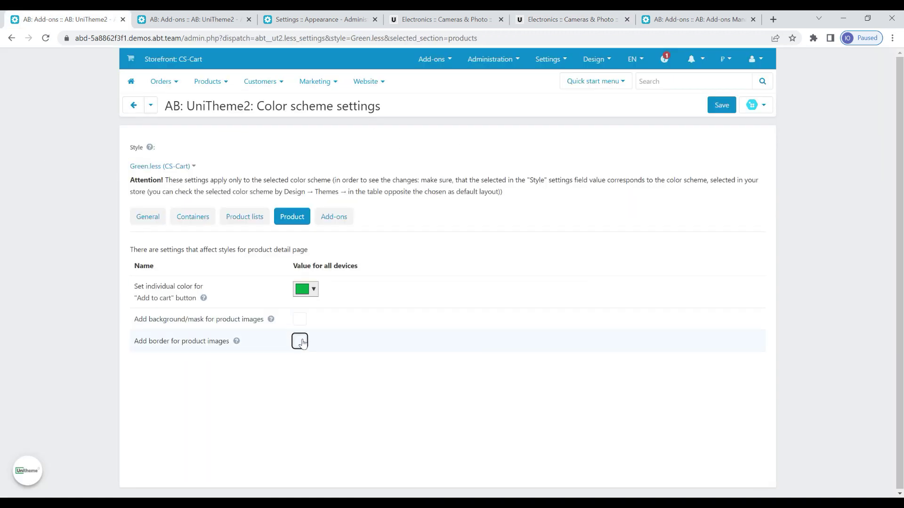
left_click(719, 113)
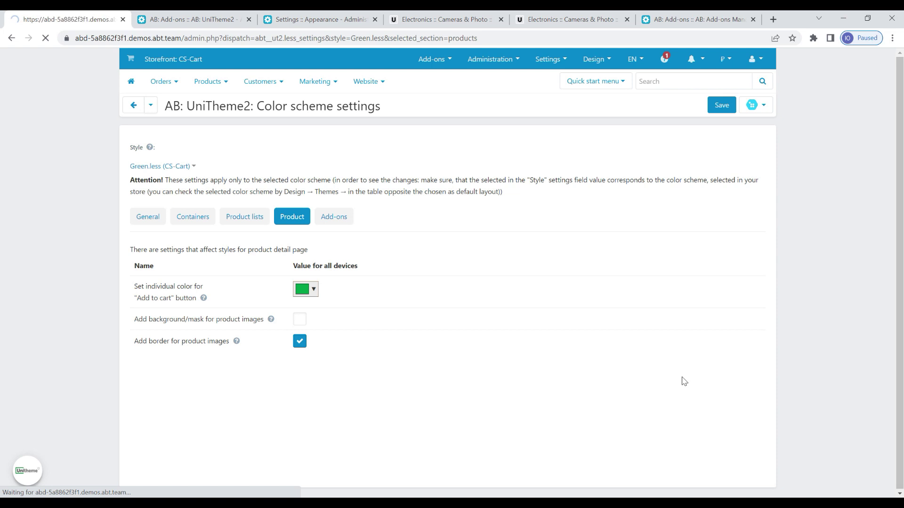
left_click(571, 19)
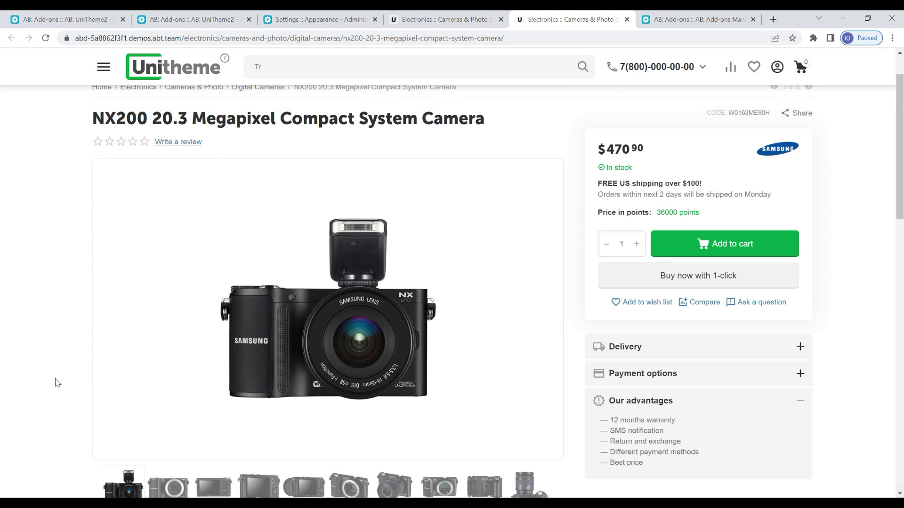
scroll(575, 155, "up", 2)
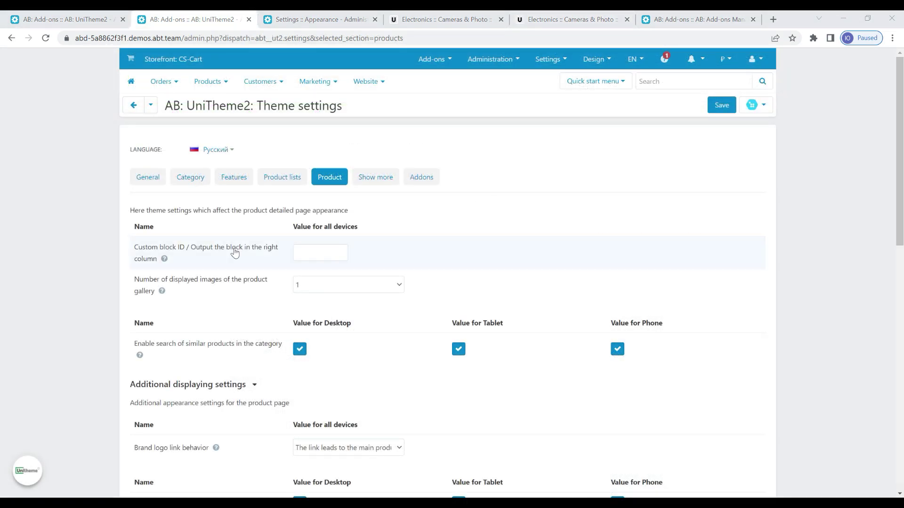
Set the product gallery to display two images and save
left_click(355, 290)
left_click(353, 311)
left_click(728, 107)
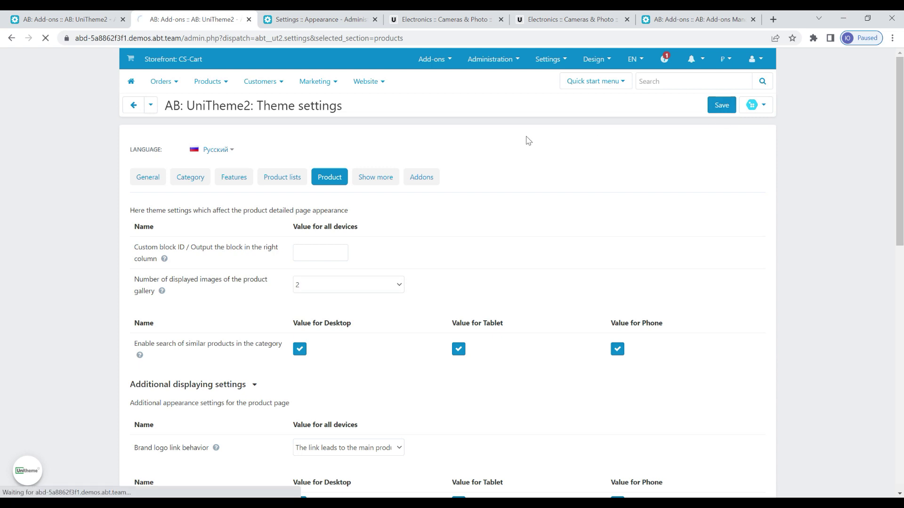
Reload the NX200 page and advance its gallery to the later images
left_click(441, 19)
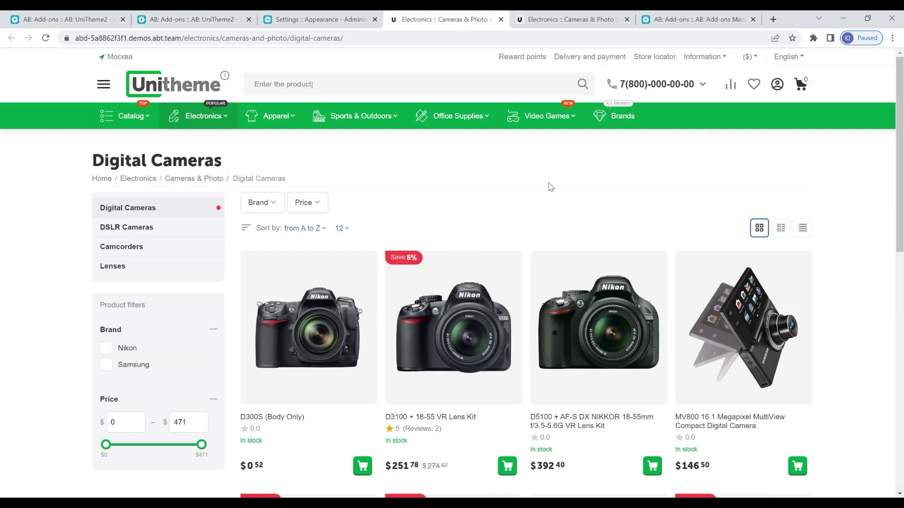
left_click(535, 15)
key("F5")
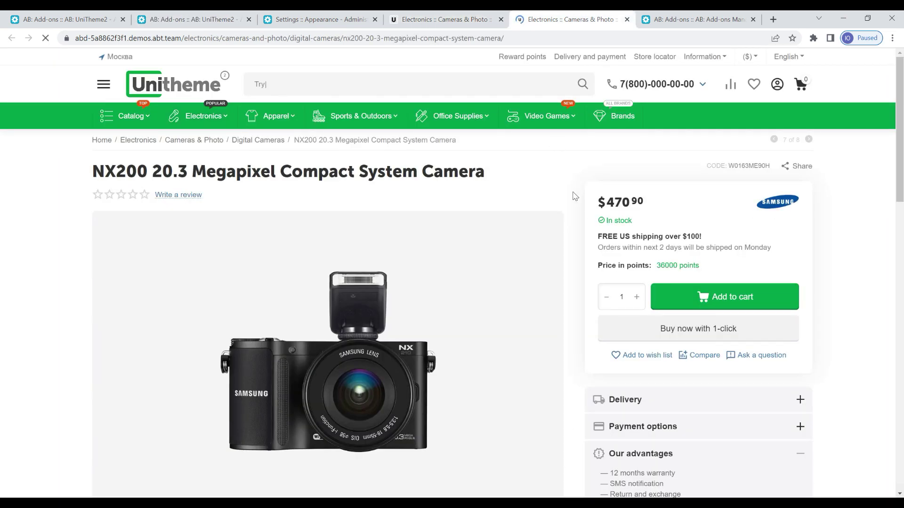
scroll(574, 205, "down", 1)
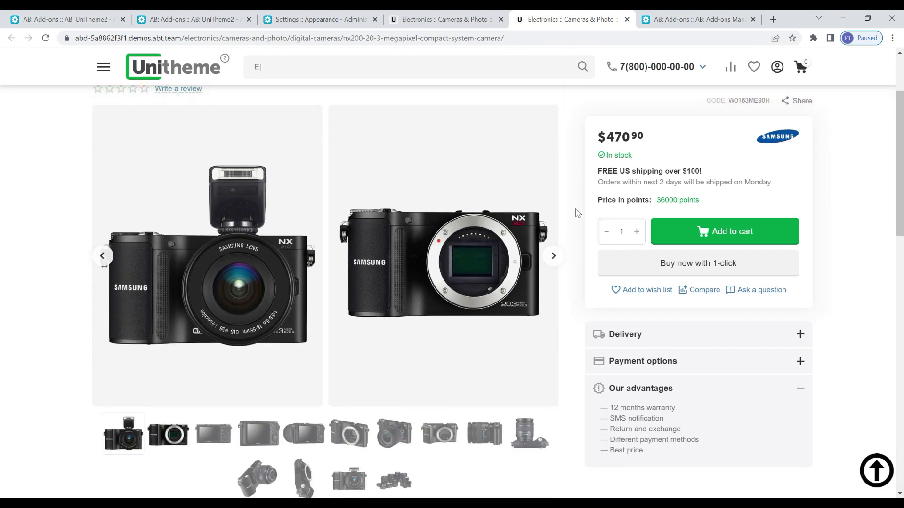
mouse_move(443, 263)
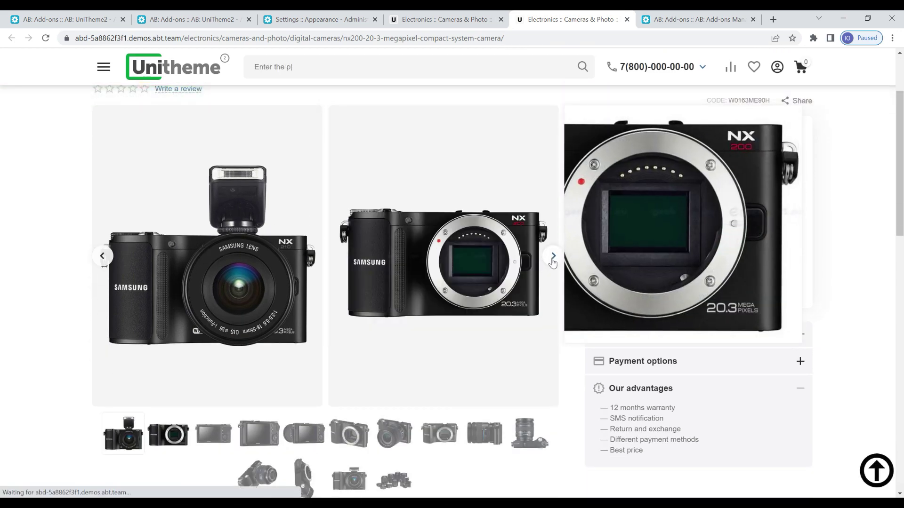
left_click(552, 259)
left_click(552, 260)
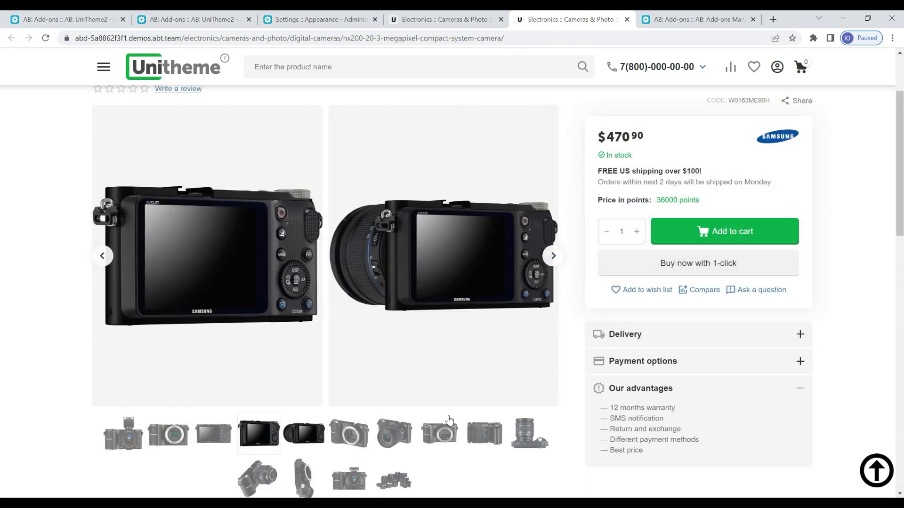
left_click(394, 433)
left_click(435, 439)
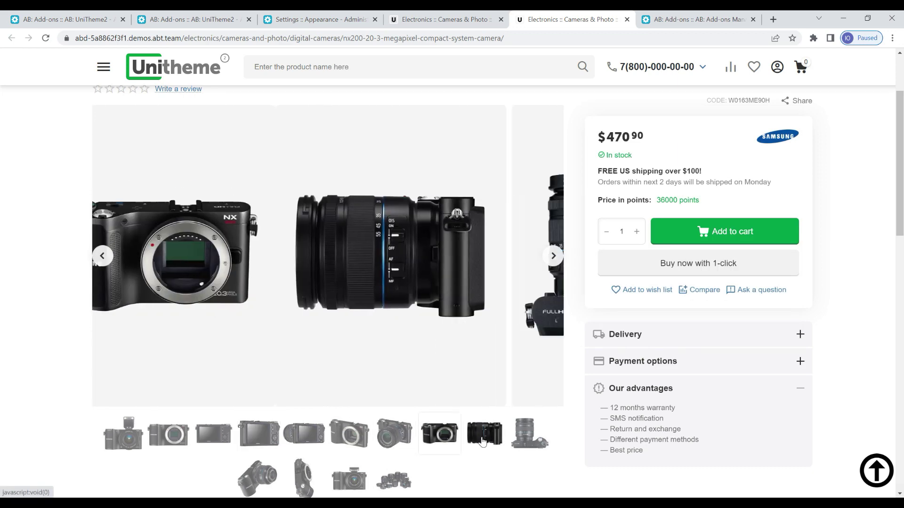
Step the NX200 gallery through the sixth image and back to the flash camera image
left_click(482, 441)
left_click(348, 479)
left_click(343, 439)
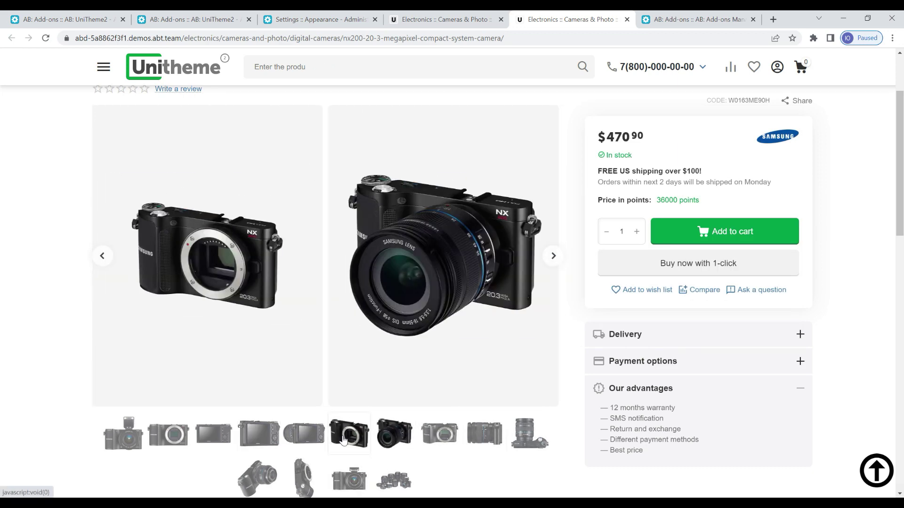
left_click(304, 433)
left_click(259, 434)
left_click(124, 434)
scroll(2, 329, "up", 1)
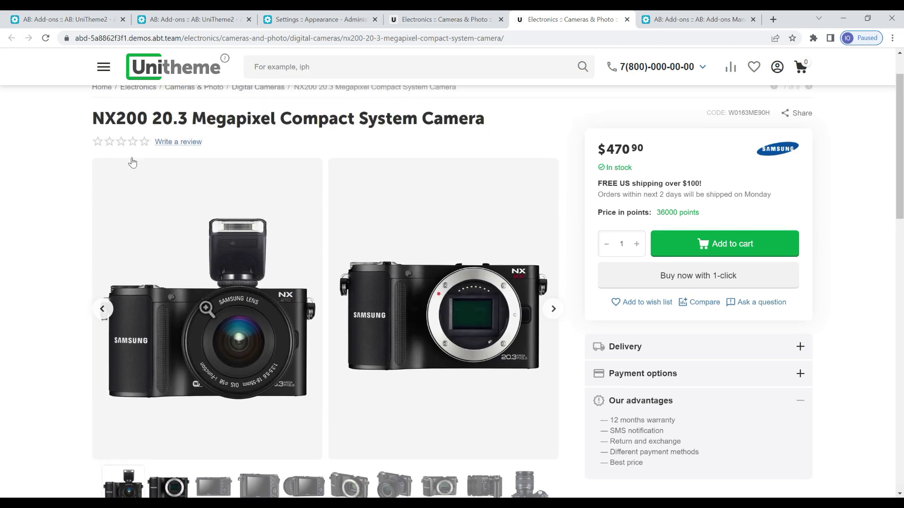
left_click(297, 20)
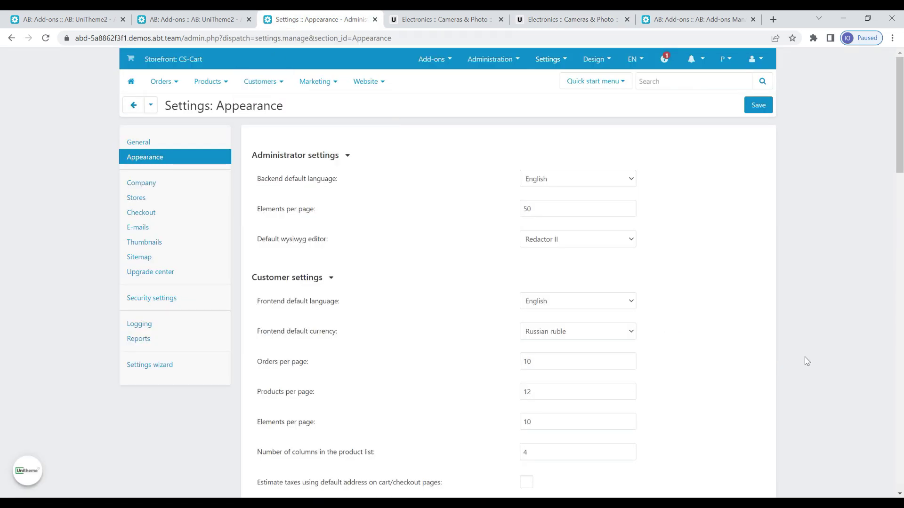
scroll(769, 344, "down", 5)
scroll(690, 343, "down", 2)
Choose AB: Gallery as the product detailed page view and save the appearance settings
left_click(541, 324)
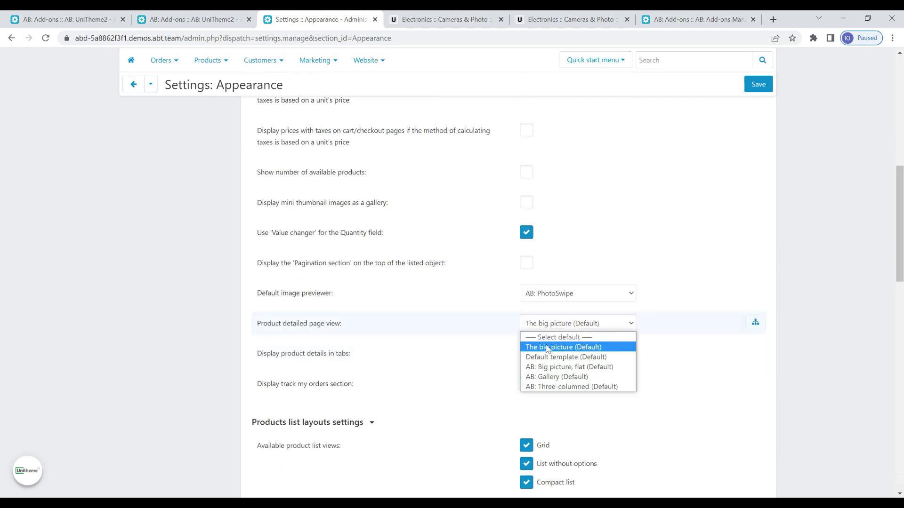
left_click(555, 375)
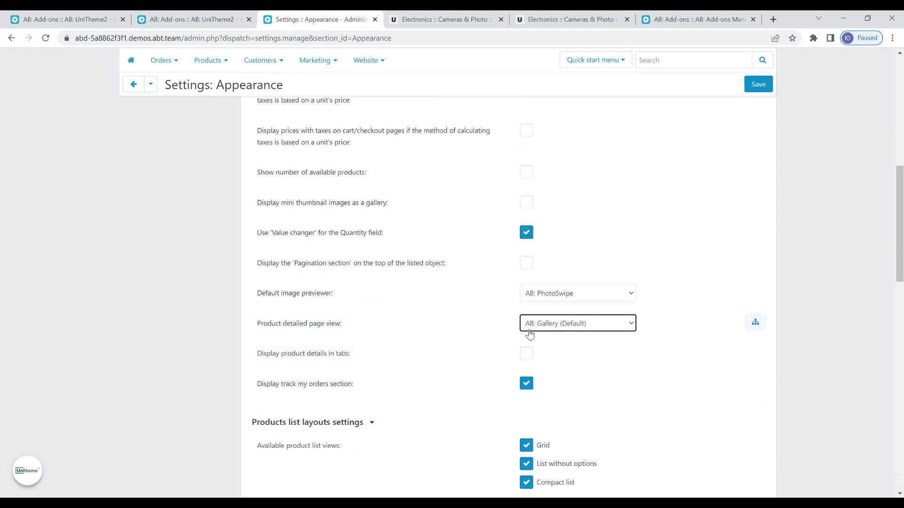
left_click(752, 89)
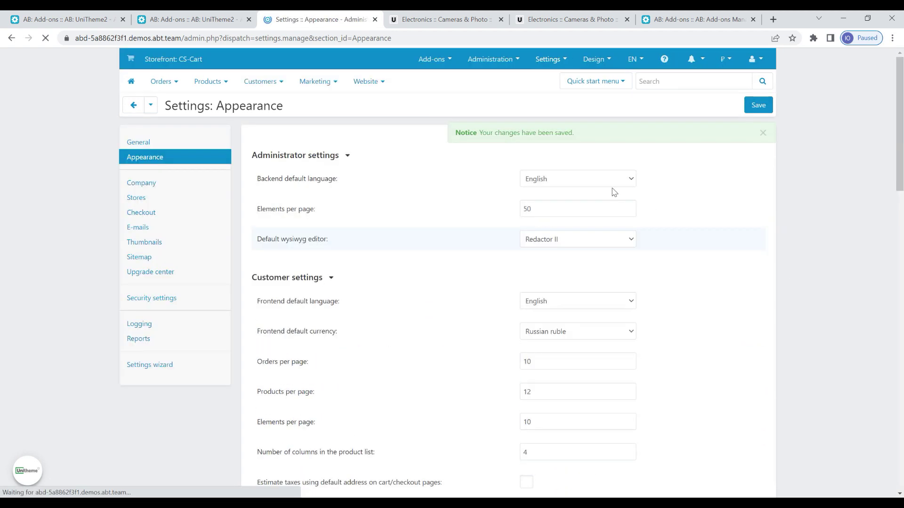
left_click(550, 20)
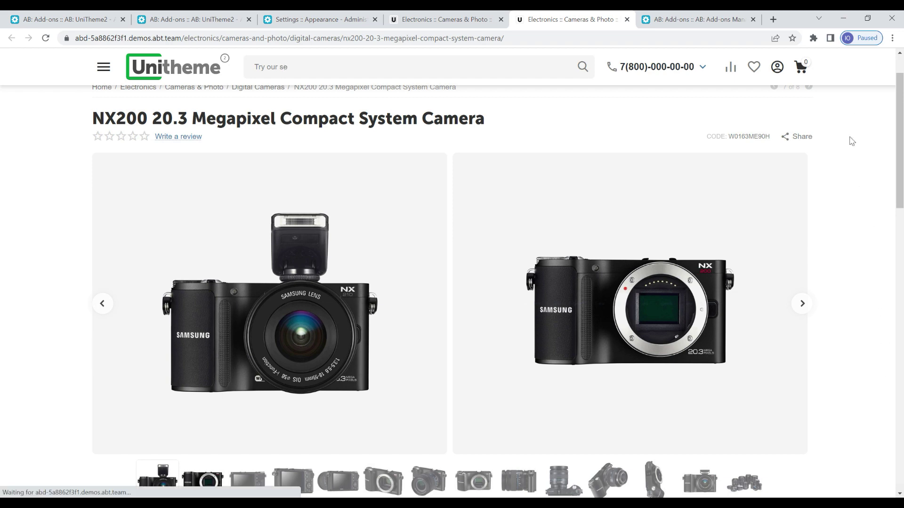
scroll(847, 180, "down", 3)
scroll(809, 260, "up", 1)
Page through the NX200 two-image gallery: angled, front body, then flash camera images
left_click(808, 263)
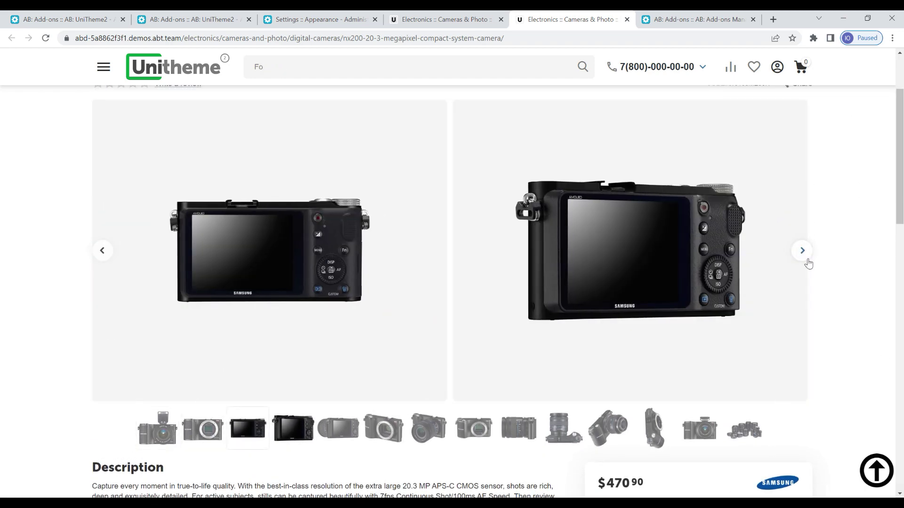
left_click(808, 263)
scroll(852, 303, "up", 1)
scroll(847, 307, "down", 1)
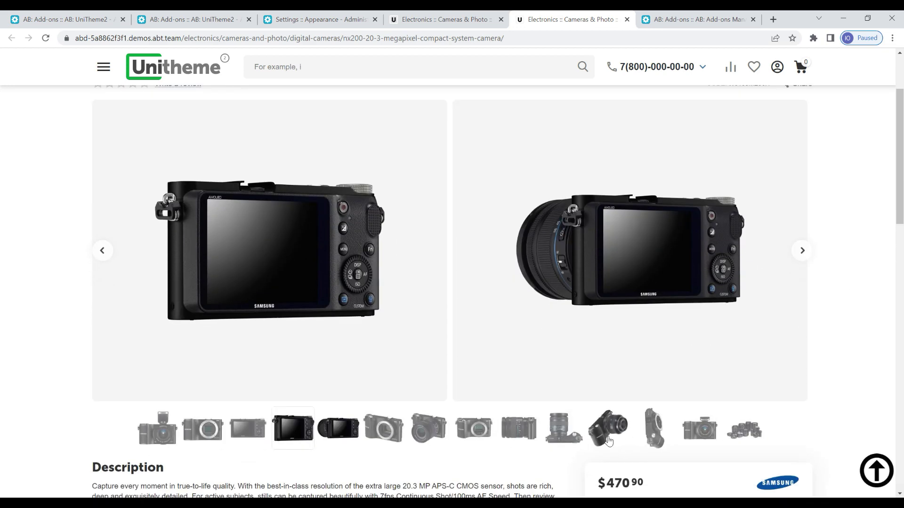
left_click(609, 441)
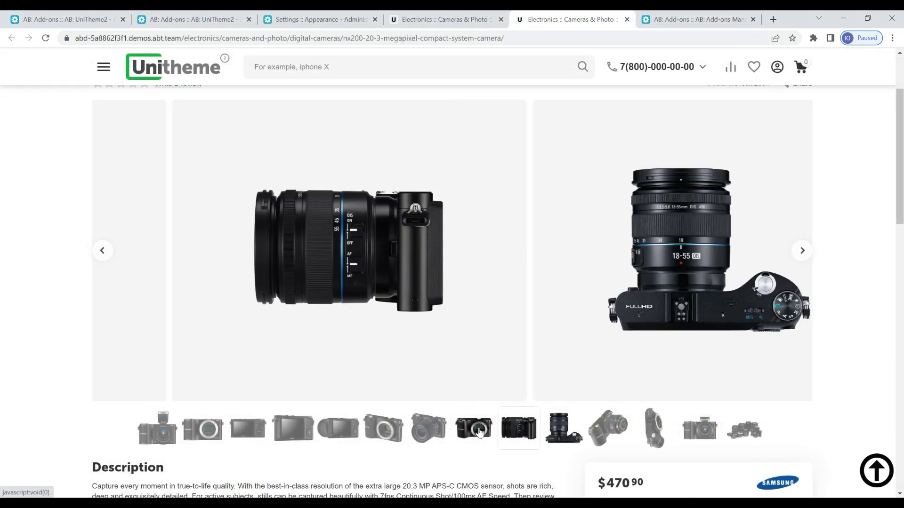
left_click(480, 430)
left_click(161, 438)
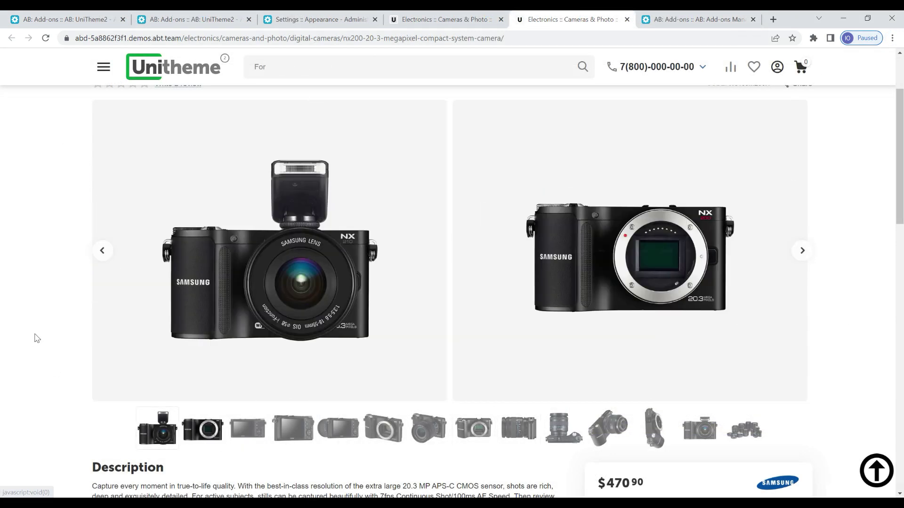
scroll(36, 337, "down", 3)
scroll(35, 338, "up", 3)
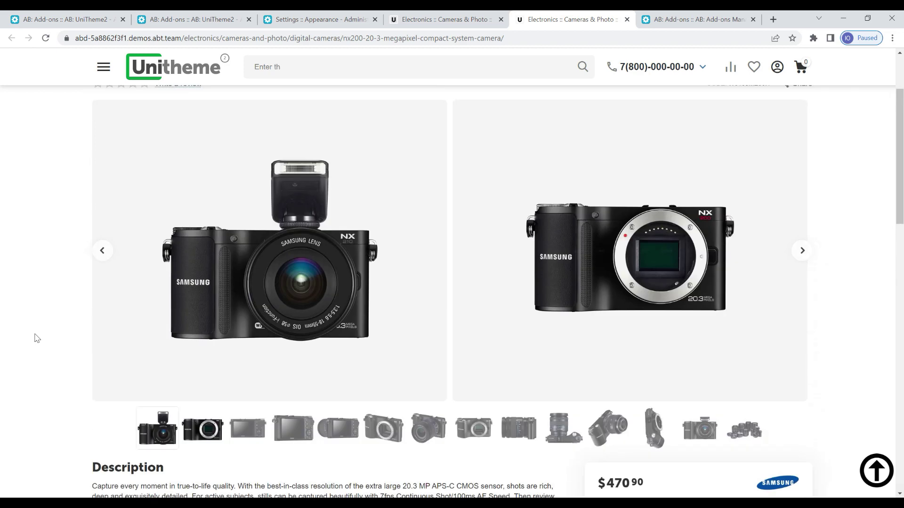
scroll(36, 337, "down", 1)
left_click(187, 16)
Set the number of displayed gallery images to 3 and save the theme settings
left_click(346, 286)
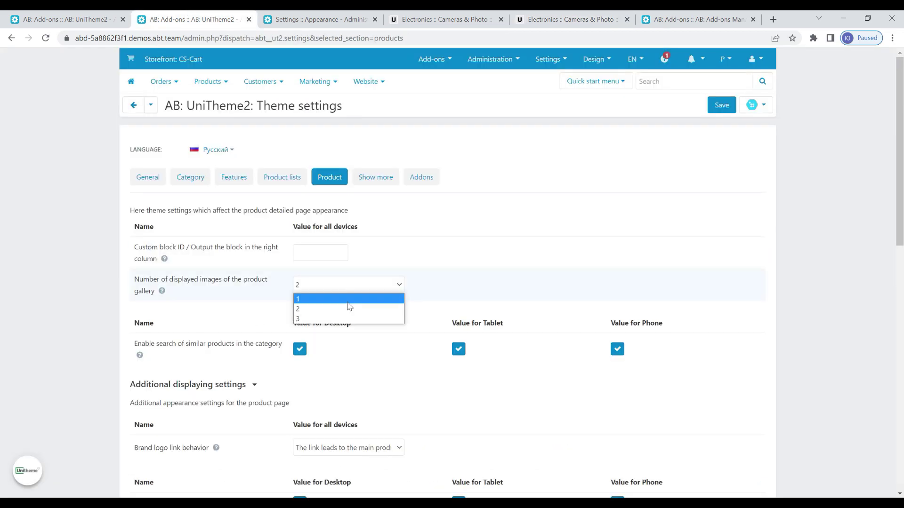
left_click(346, 320)
left_click(716, 111)
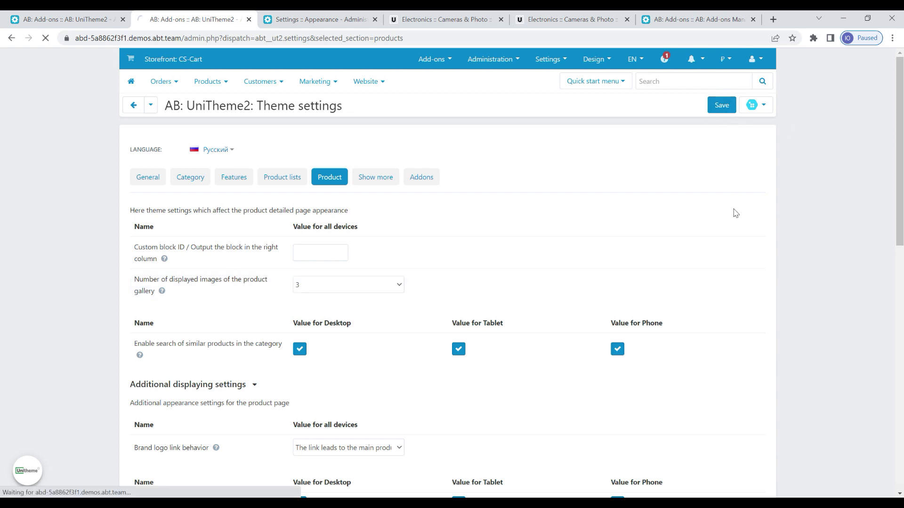
Browse the NX200 three-image gallery, including the lens top view, back to the start
left_click(573, 19)
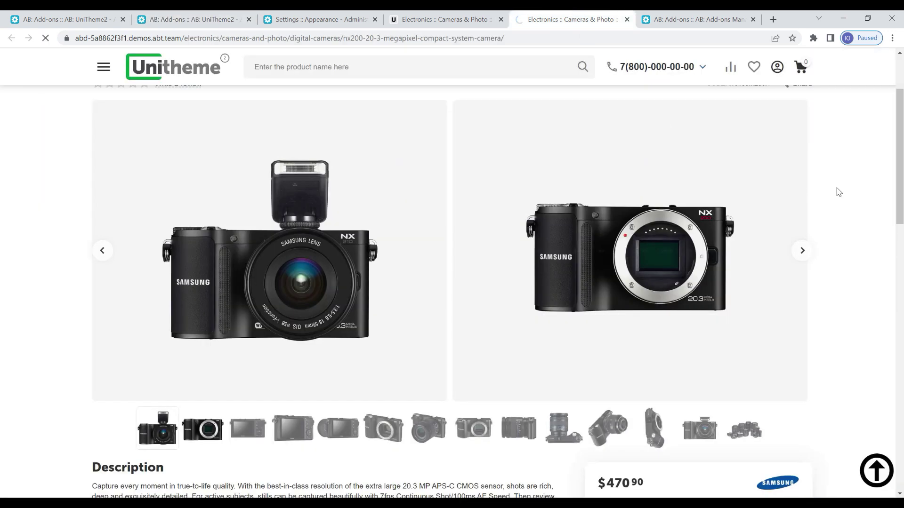
left_click(803, 254)
left_click(564, 426)
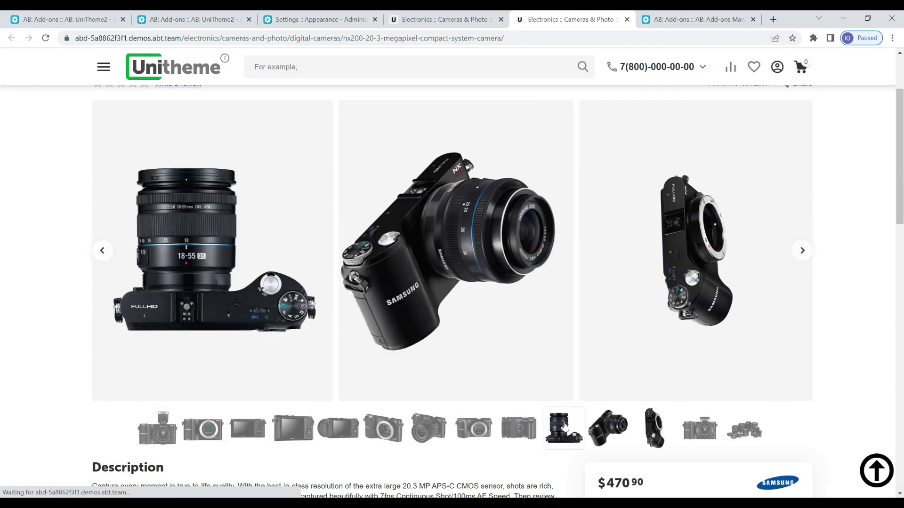
left_click(157, 428)
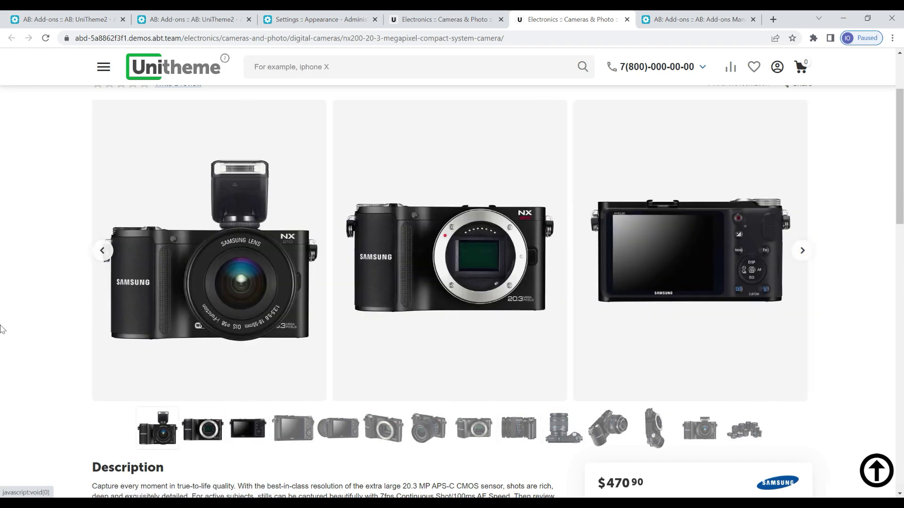
scroll(2, 297, "up", 1)
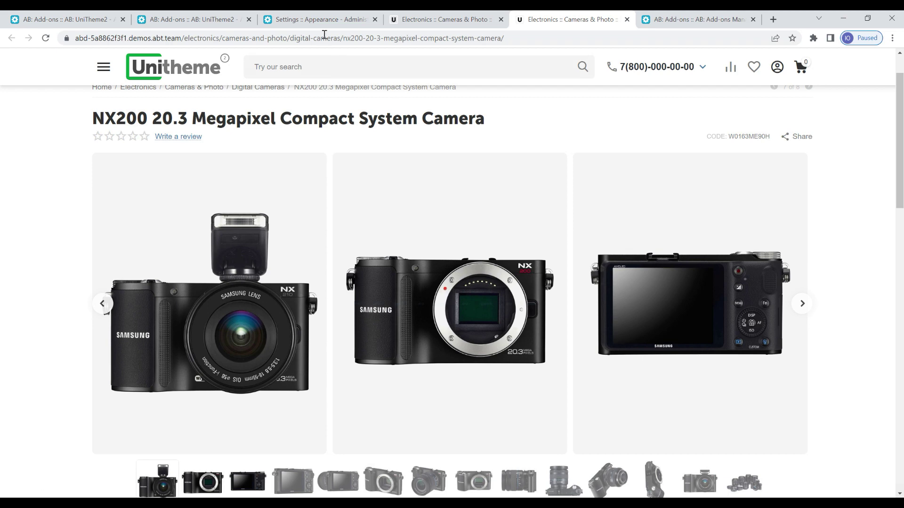
left_click(322, 23)
Reset displayed gallery images to 2 and save the Video gallery vertical output setting
left_click(192, 19)
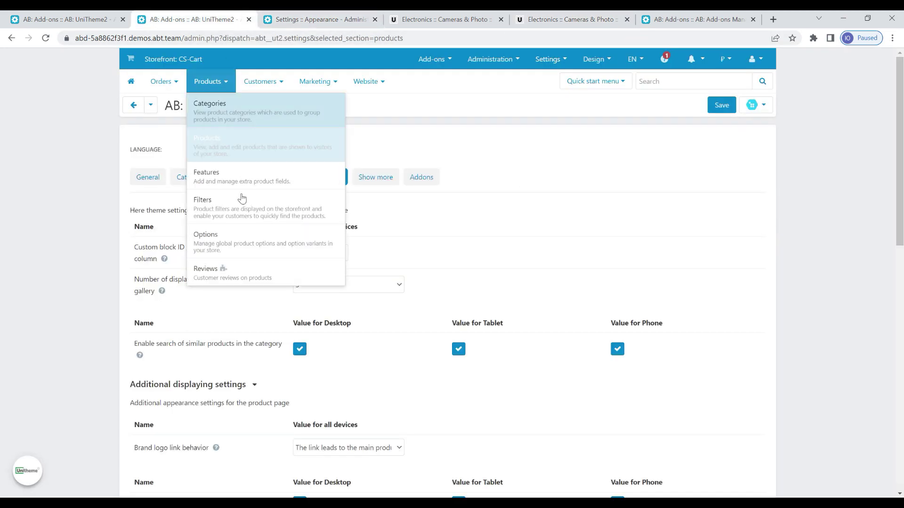
left_click(345, 286)
left_click(346, 309)
left_click(719, 106)
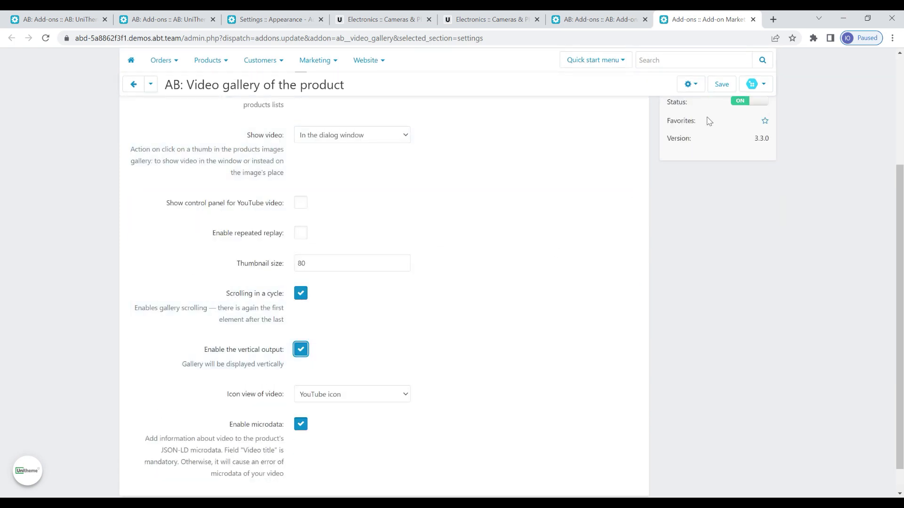
left_click(719, 85)
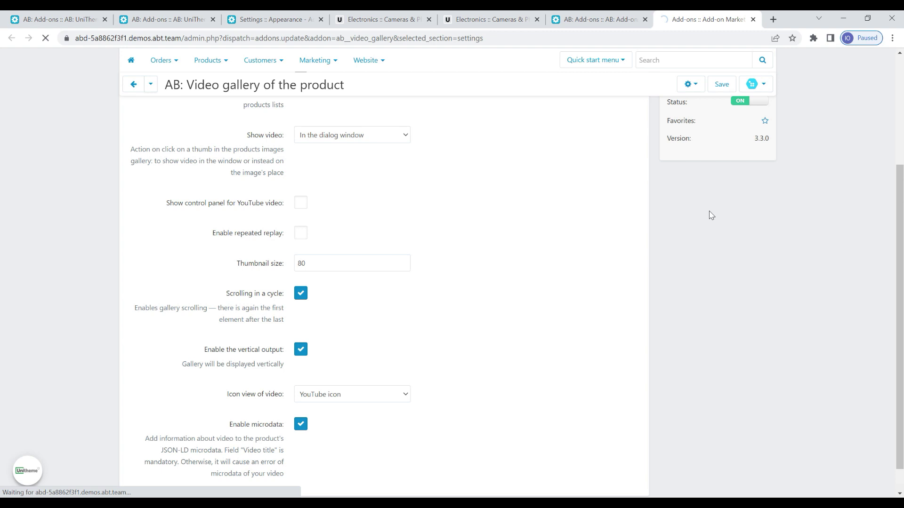
left_click(483, 19)
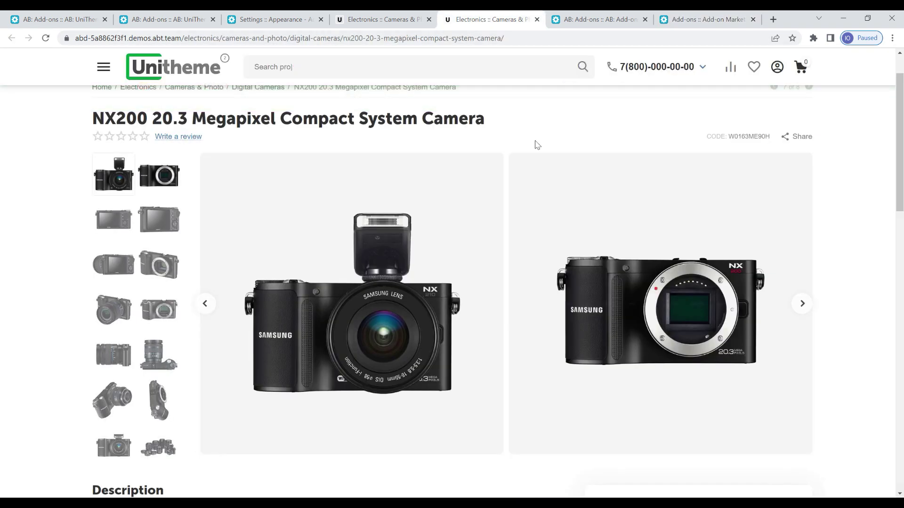
left_click(802, 310)
left_click(802, 305)
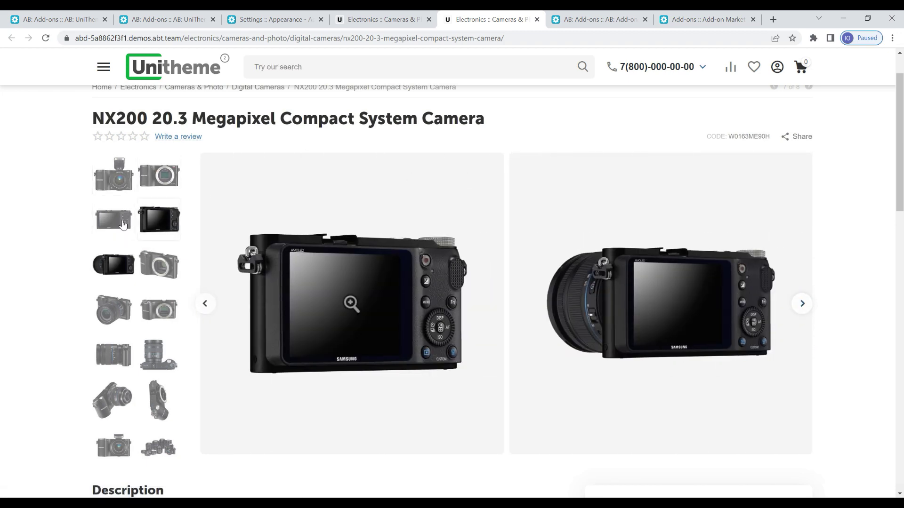
left_click(150, 265)
left_click(113, 309)
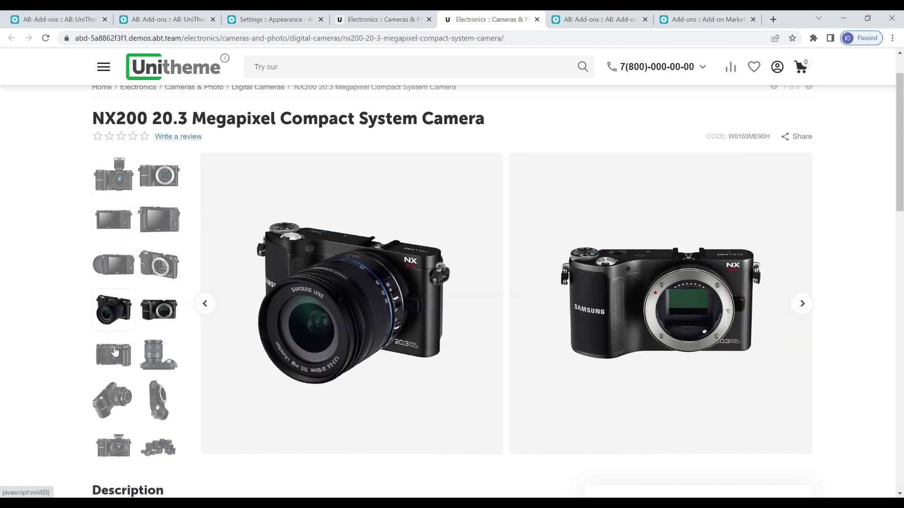
left_click(110, 360)
left_click(110, 399)
left_click(113, 355)
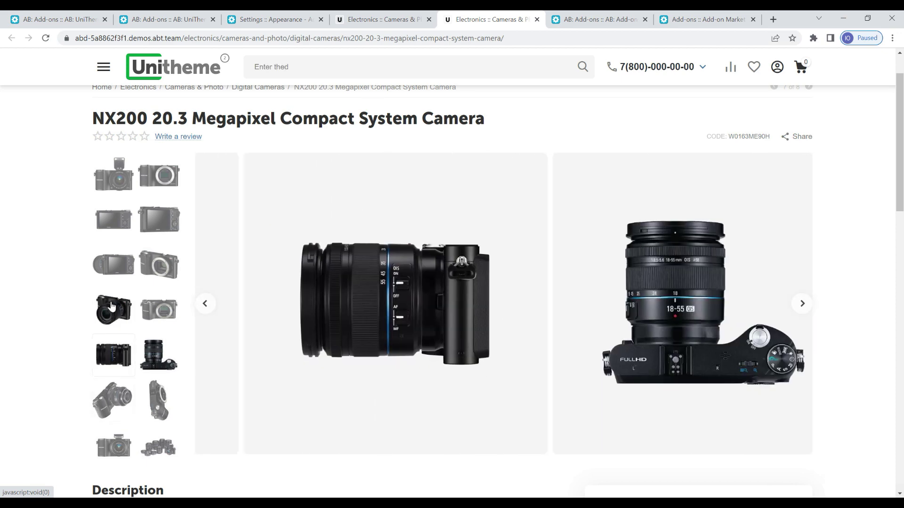
left_click(113, 311)
left_click(113, 219)
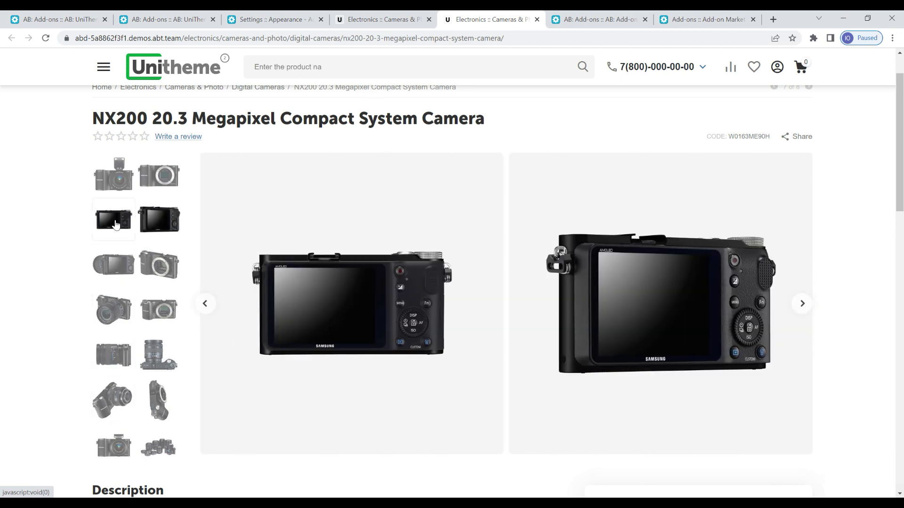
left_click(113, 175)
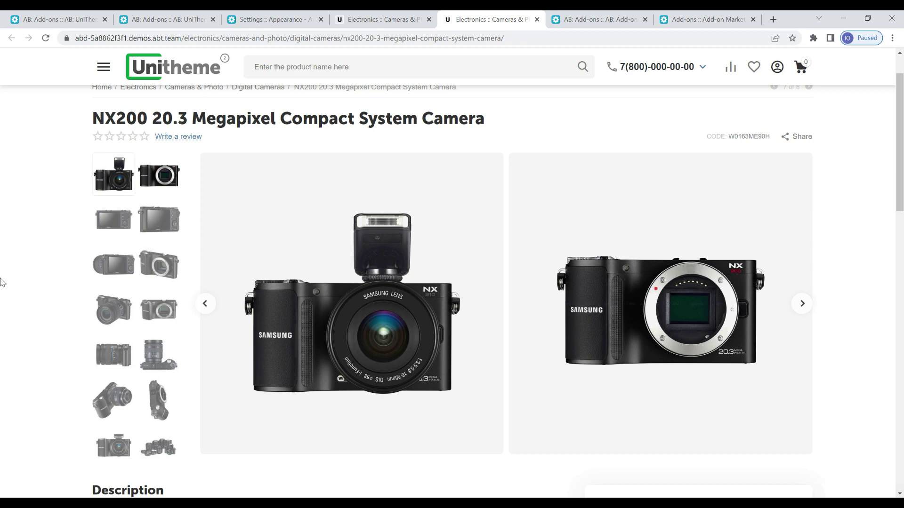
scroll(1, 283, "up", 1)
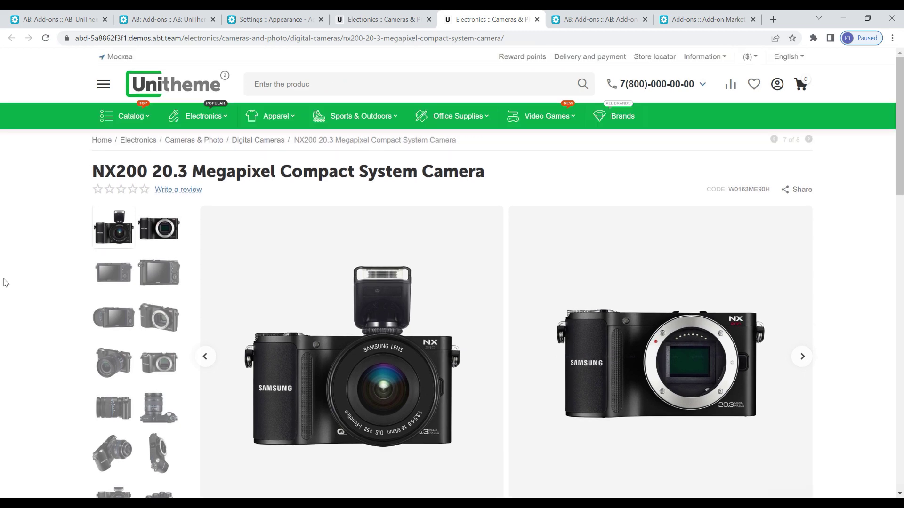